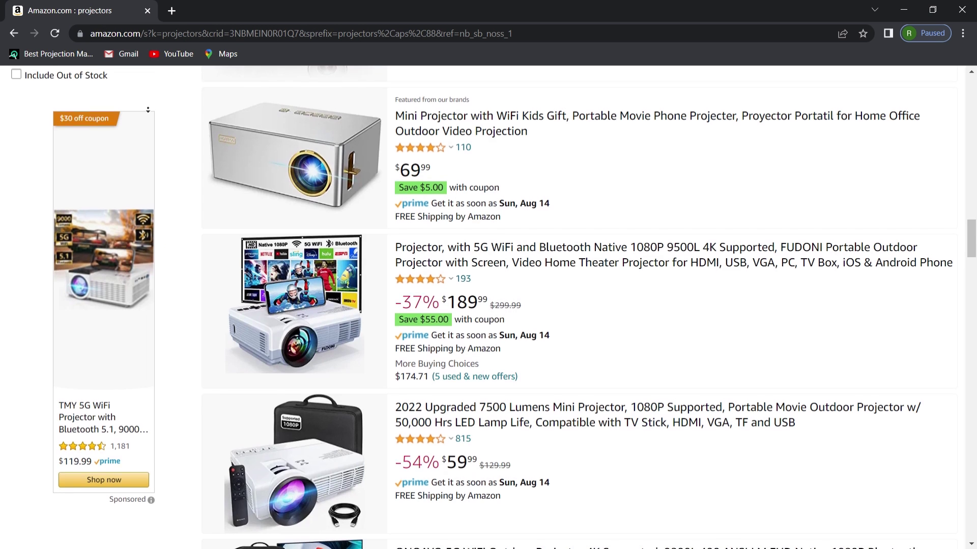
{"action": "scroll", "coordinate": [488, 305], "scroll_direction": "down", "scroll_amount": 2}
{"action": "scroll", "coordinate": [488, 305], "scroll_direction": "down", "scroll_amount": 1}
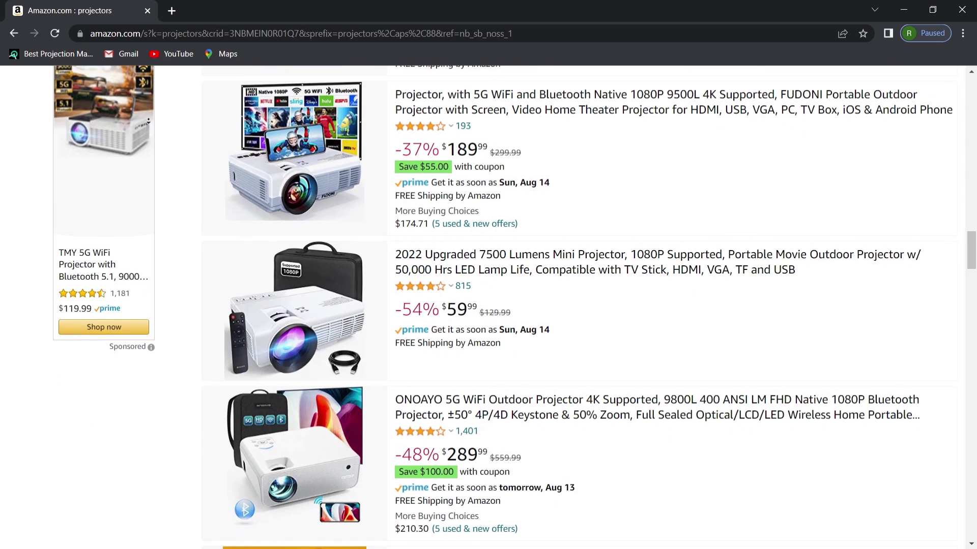
{"action": "scroll", "coordinate": [488, 305], "scroll_direction": "down", "scroll_amount": 1}
{"action": "scroll", "coordinate": [489, 305], "scroll_direction": "down", "scroll_amount": 1}
{"action": "scroll", "coordinate": [489, 306], "scroll_direction": "down", "scroll_amount": 1}
{"action": "scroll", "coordinate": [488, 305], "scroll_direction": "down", "scroll_amount": 1}
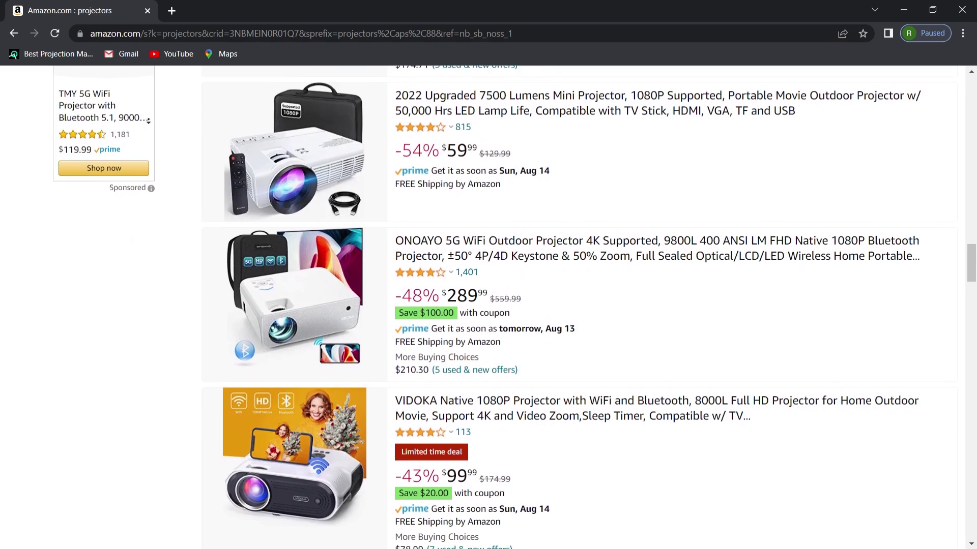
{"action": "scroll", "coordinate": [489, 305], "scroll_direction": "down", "scroll_amount": 1}
{"action": "scroll", "coordinate": [488, 306], "scroll_direction": "down", "scroll_amount": 1}
{"action": "scroll", "coordinate": [149, 120], "scroll_direction": "down", "scroll_amount": 1}
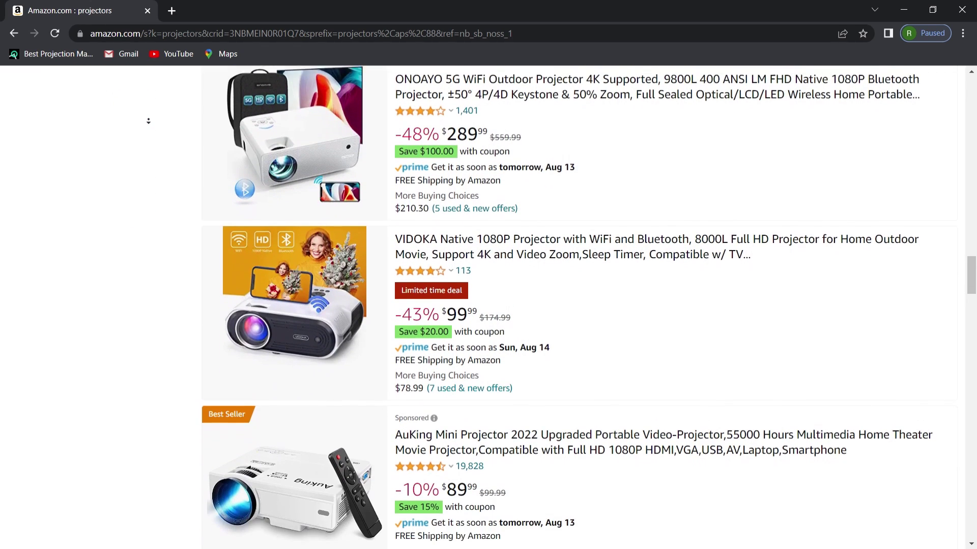
{"action": "scroll", "coordinate": [149, 121], "scroll_direction": "down", "scroll_amount": 1}
{"action": "scroll", "coordinate": [148, 121], "scroll_direction": "down", "scroll_amount": 1}
{"action": "scroll", "coordinate": [149, 121], "scroll_direction": "down", "scroll_amount": 1}
{"action": "scroll", "coordinate": [149, 121], "scroll_direction": "down", "scroll_amount": 1}
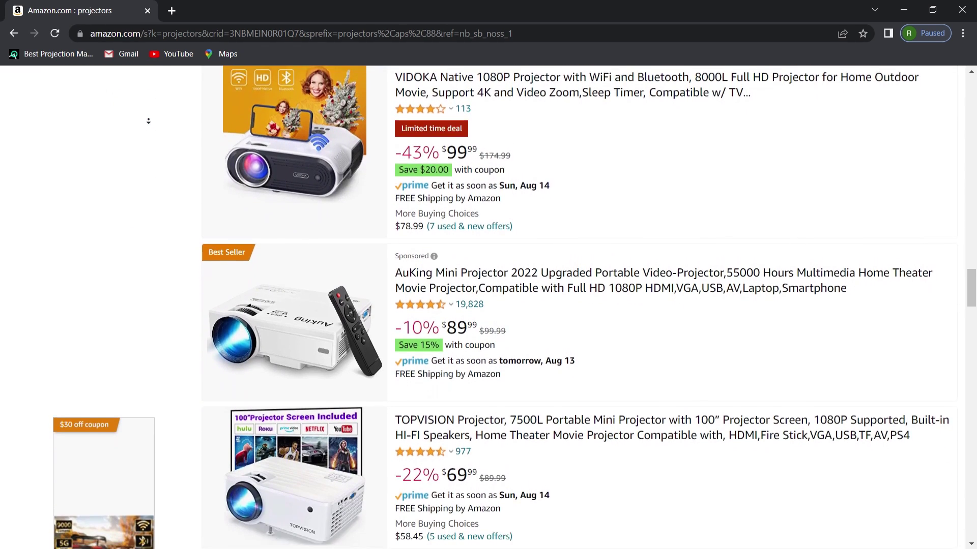
{"action": "scroll", "coordinate": [148, 121], "scroll_direction": "down", "scroll_amount": 1}
{"action": "scroll", "coordinate": [149, 120], "scroll_direction": "down", "scroll_amount": 1}
{"action": "scroll", "coordinate": [148, 121], "scroll_direction": "down", "scroll_amount": 1}
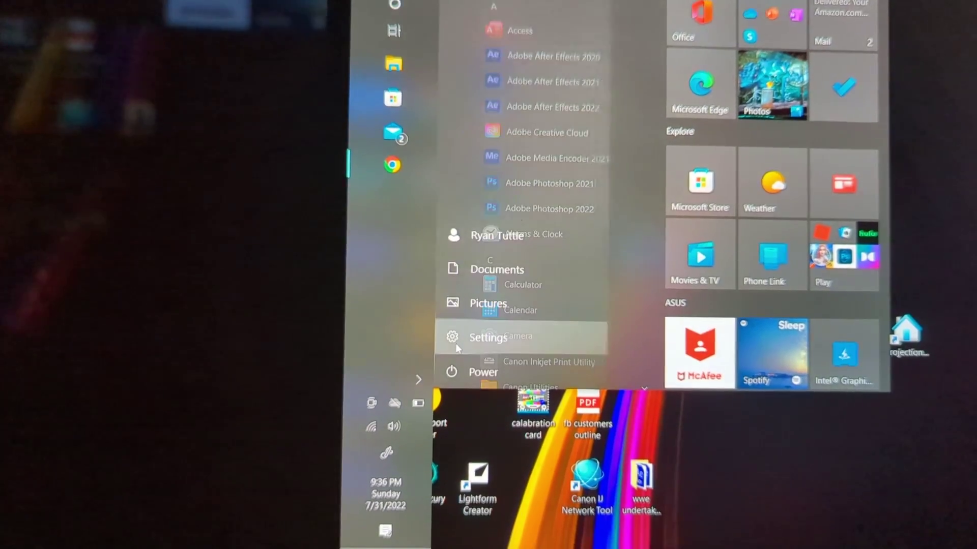
Step: Go to System > Display in Windows Settings and expand the Multiple displays options
{"action": "left_click", "coordinate": [452, 341]}
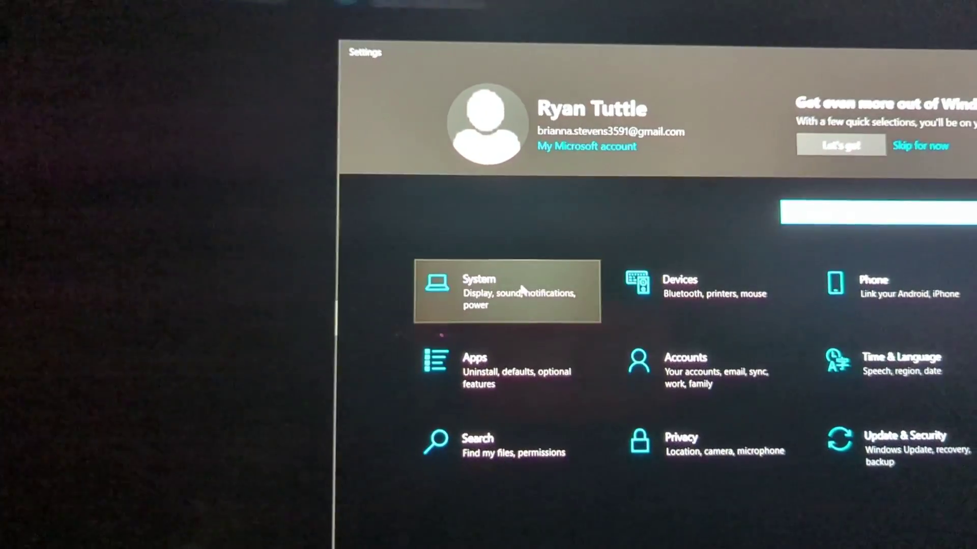
{"action": "left_click", "coordinate": [522, 299]}
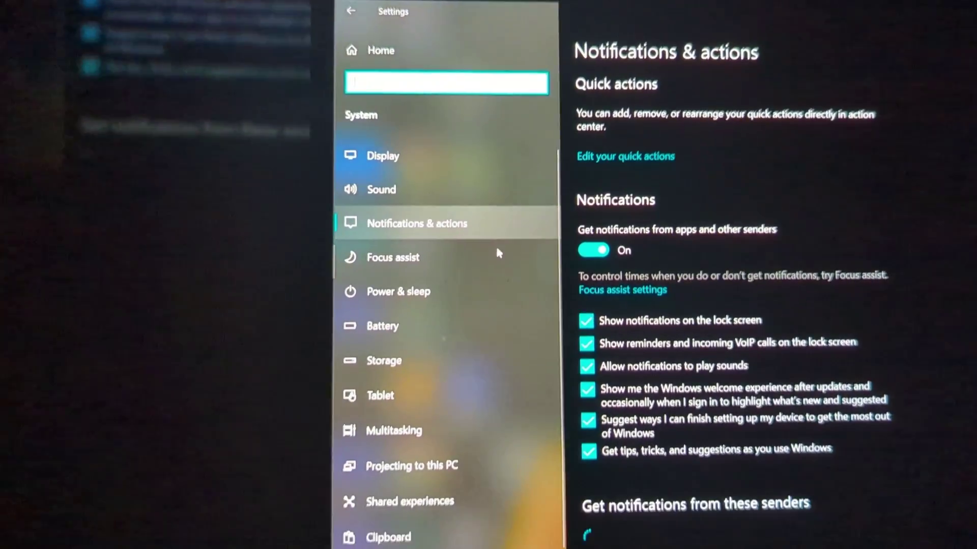
{"action": "left_click", "coordinate": [432, 195]}
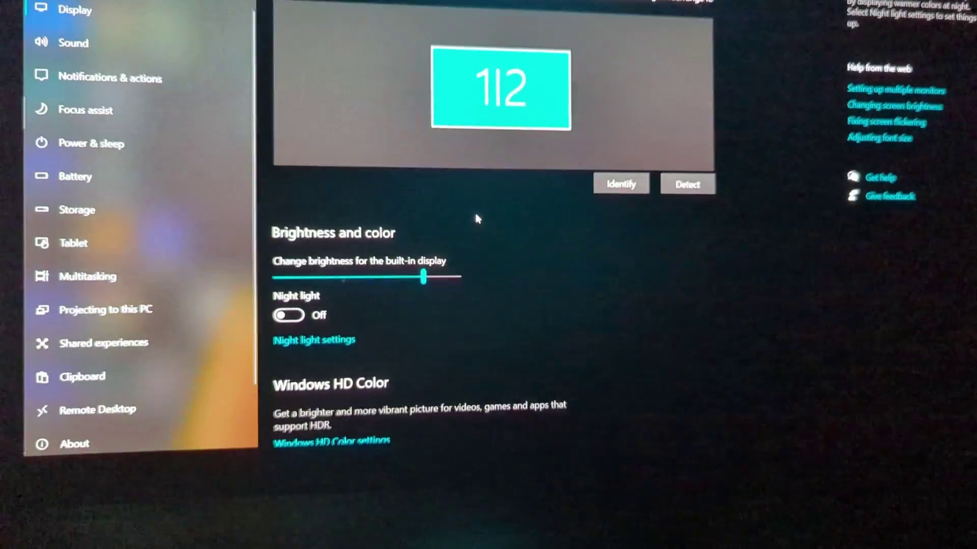
{"action": "scroll", "coordinate": [490, 188], "scroll_direction": "down", "scroll_amount": 5}
{"action": "left_click", "coordinate": [458, 277]}
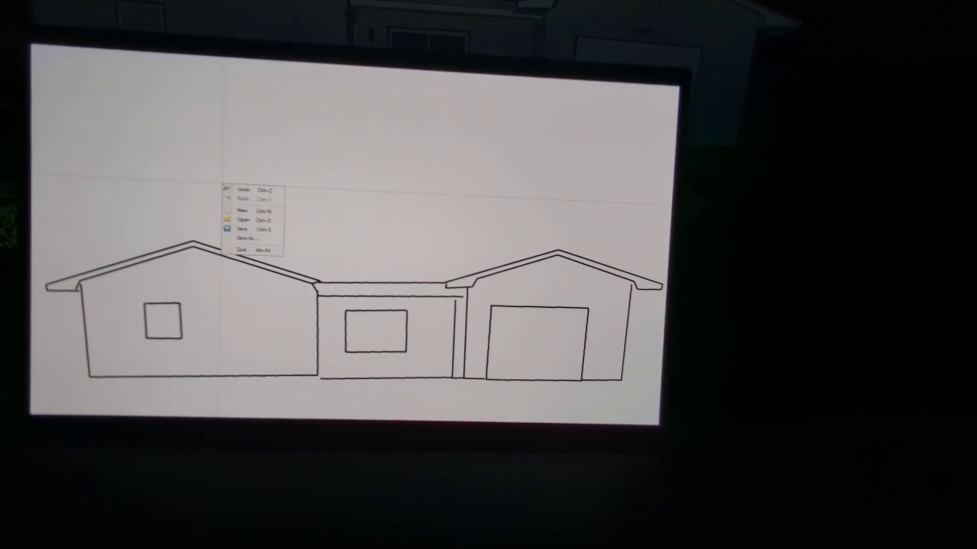
Step: Bring up the Undo/Save/Save As menu on the traced house outline canvas
{"action": "right_click", "coordinate": [205, 201]}
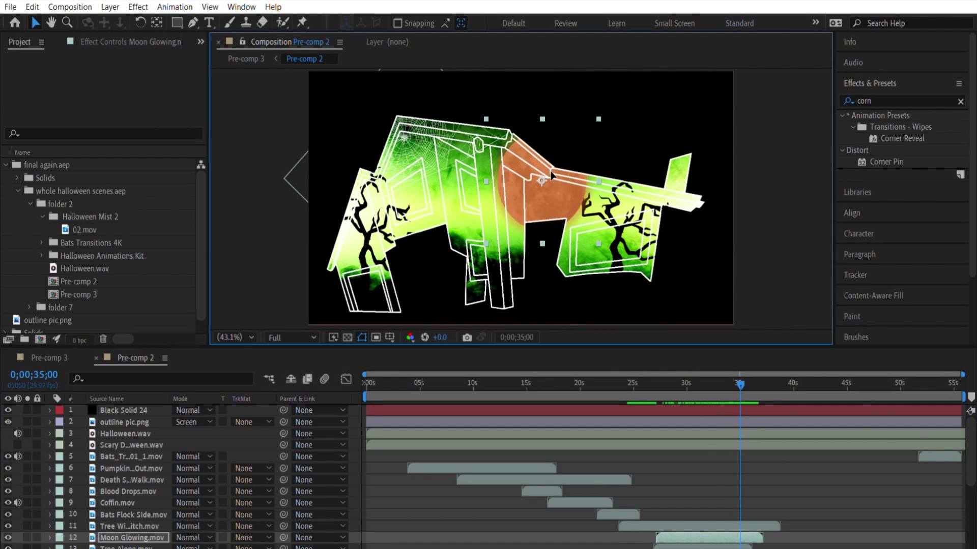
Step: Nudge the Moon Glowing layer lower, select Tree Alone, and preview the ghost house composition
{"action": "left_click_drag", "start_coordinate": [551, 174], "coordinate": [549, 192]}
{"action": "scroll", "coordinate": [672, 419], "scroll_direction": "down", "scroll_amount": 1}
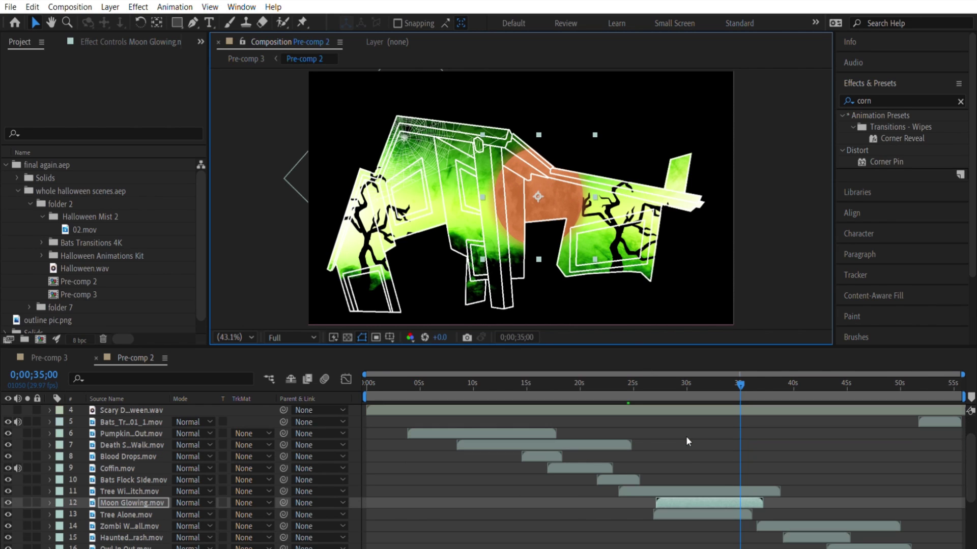
{"action": "left_click", "coordinate": [706, 514]}
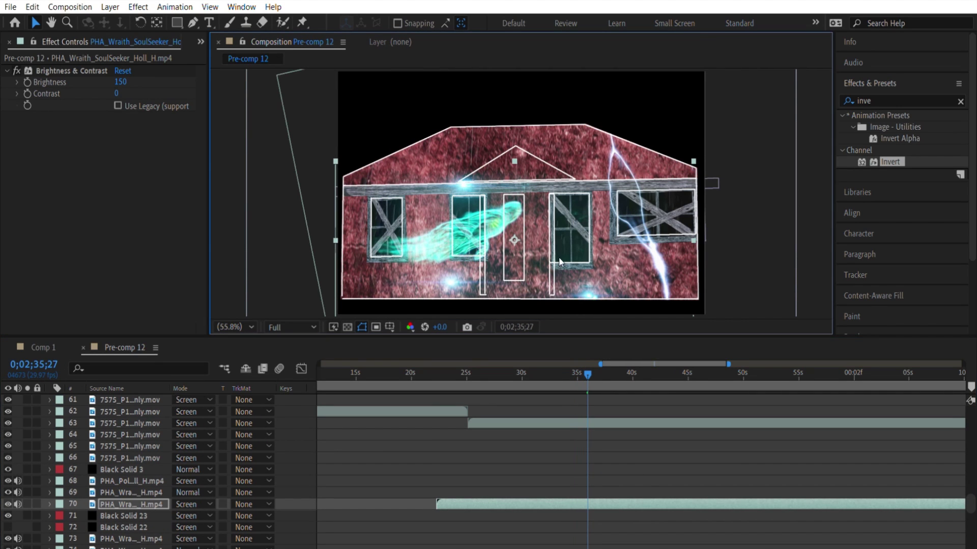
{"action": "key", "text": "space"}
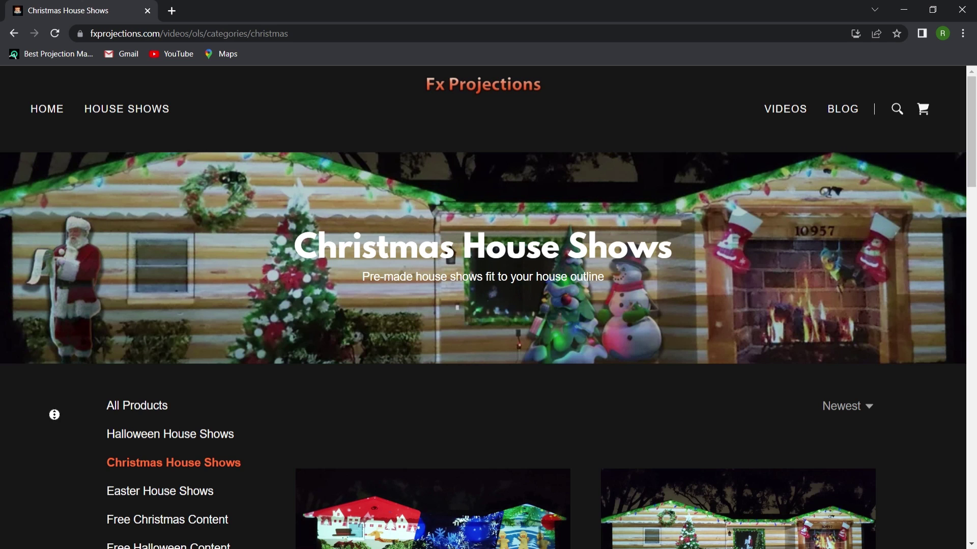
{"action": "scroll", "coordinate": [54, 414], "scroll_direction": "down", "scroll_amount": 1}
{"action": "scroll", "coordinate": [55, 428], "scroll_direction": "down", "scroll_amount": 1}
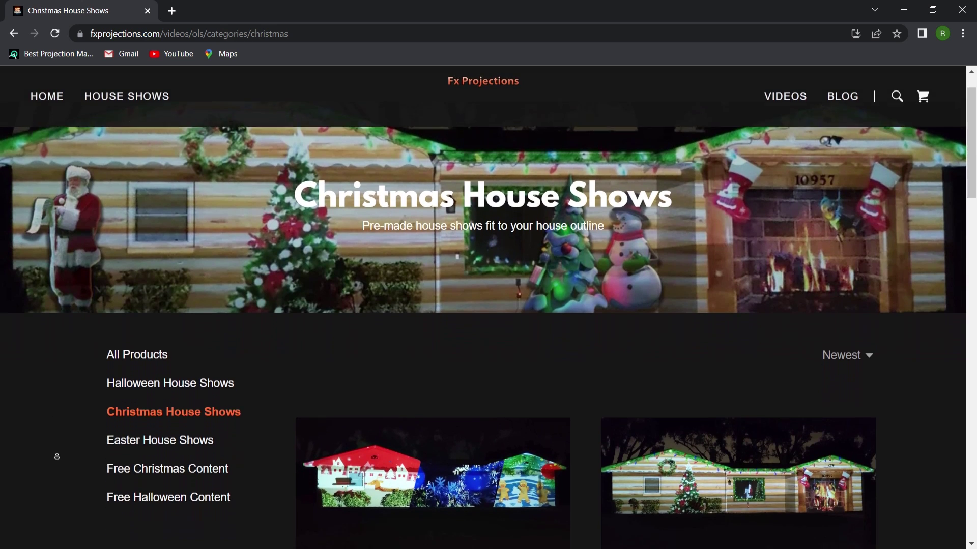
{"action": "scroll", "coordinate": [55, 439], "scroll_direction": "down", "scroll_amount": 1}
{"action": "scroll", "coordinate": [56, 450], "scroll_direction": "down", "scroll_amount": 1}
{"action": "scroll", "coordinate": [57, 457], "scroll_direction": "down", "scroll_amount": 1}
{"action": "scroll", "coordinate": [56, 457], "scroll_direction": "down", "scroll_amount": 1}
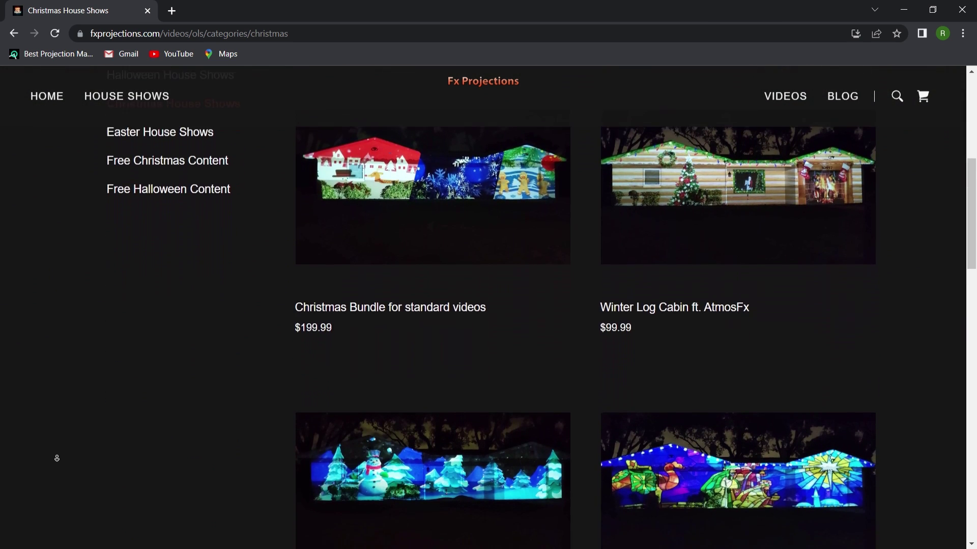
{"action": "scroll", "coordinate": [56, 458], "scroll_direction": "down", "scroll_amount": 1}
{"action": "scroll", "coordinate": [57, 458], "scroll_direction": "down", "scroll_amount": 1}
{"action": "scroll", "coordinate": [57, 458], "scroll_direction": "down", "scroll_amount": 1}
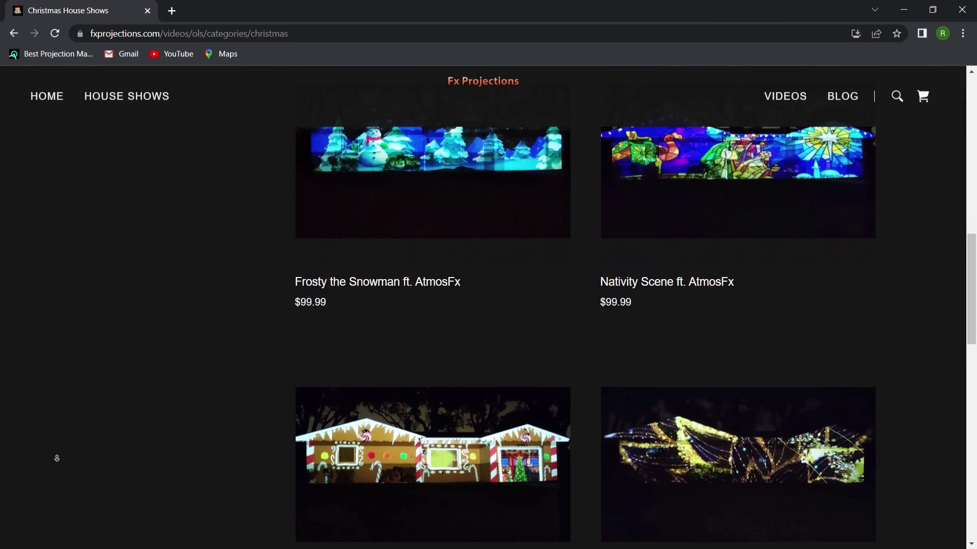
{"action": "scroll", "coordinate": [56, 458], "scroll_direction": "down", "scroll_amount": 1}
{"action": "scroll", "coordinate": [57, 458], "scroll_direction": "down", "scroll_amount": 1}
{"action": "scroll", "coordinate": [56, 458], "scroll_direction": "down", "scroll_amount": 1}
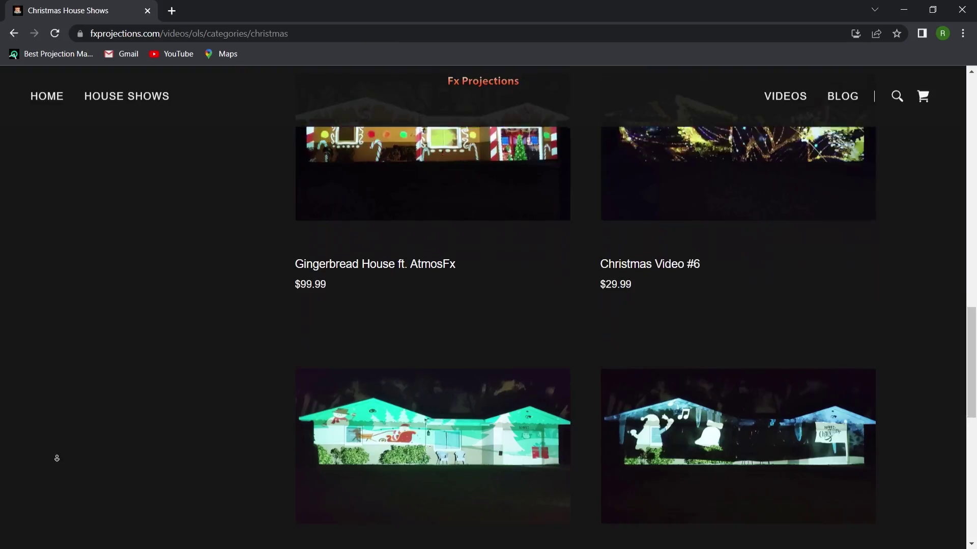